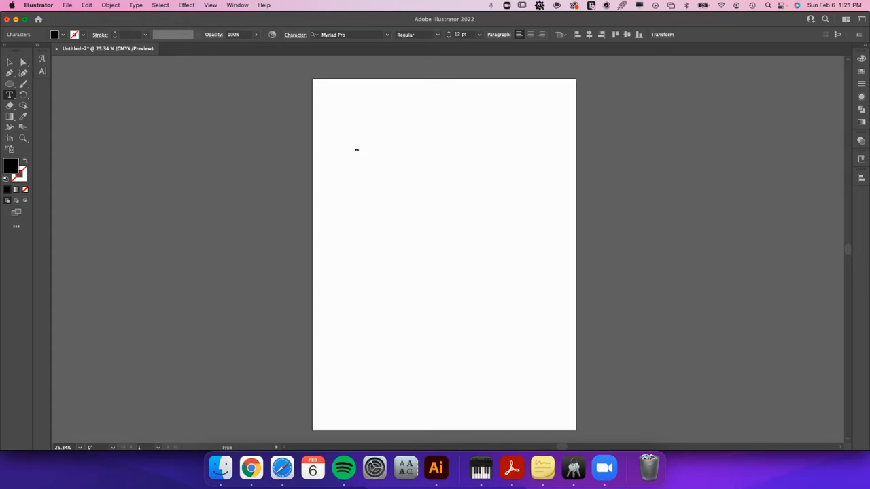
Step: Scale the ING text up to about 290 pt and duplicate it directly below the original
click(10, 61)
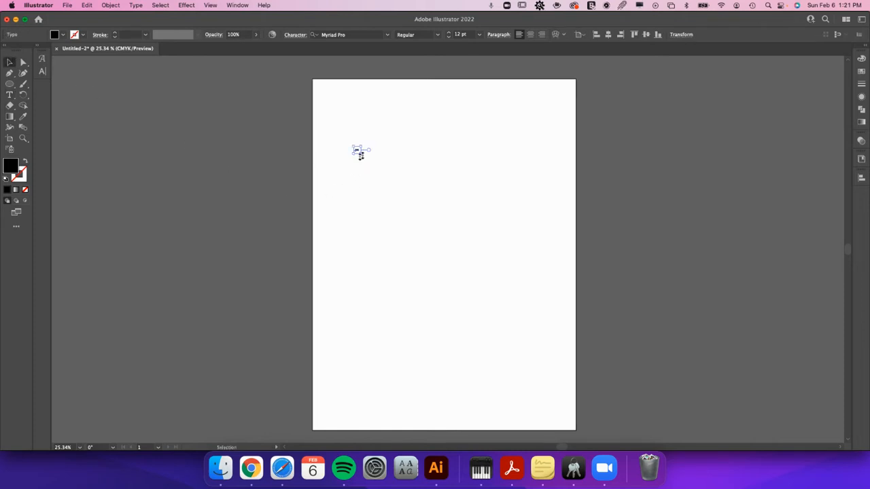
drag(360, 151, 551, 320)
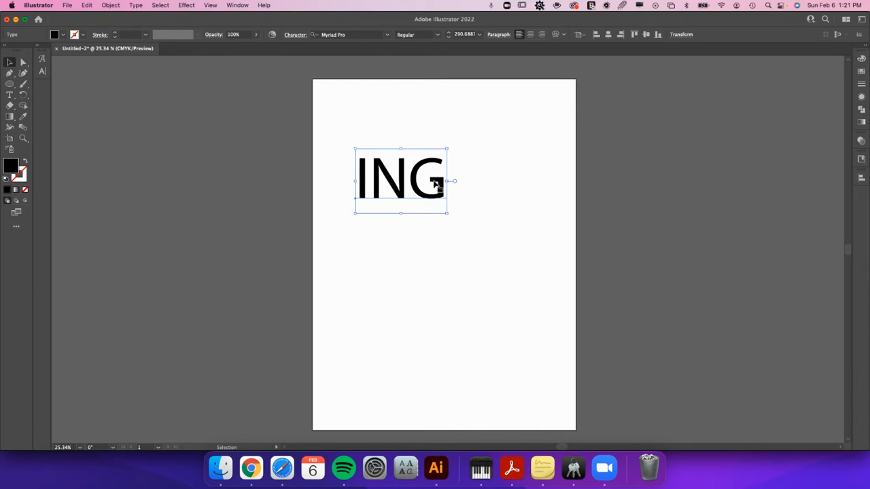
alt+shift+drag(415, 179, 415, 251)
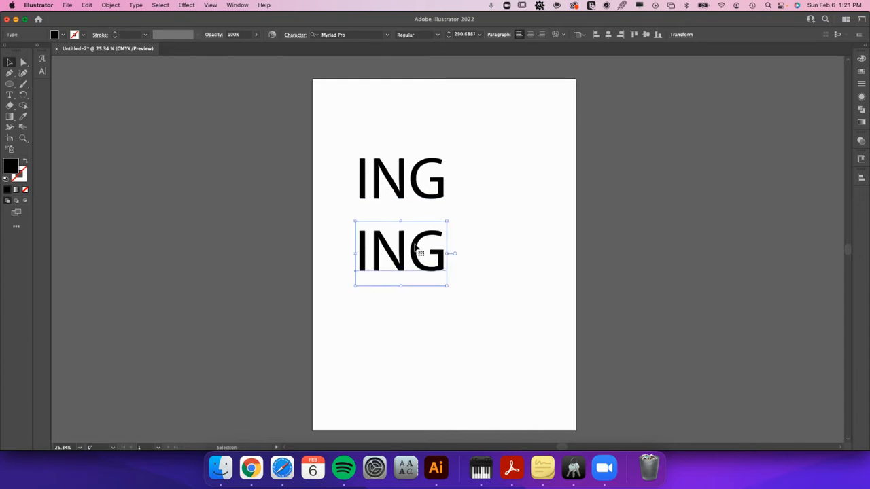
Step: Replace the lower copy's text with EE and move it up so it sits centred beneath ING
double_click(415, 249)
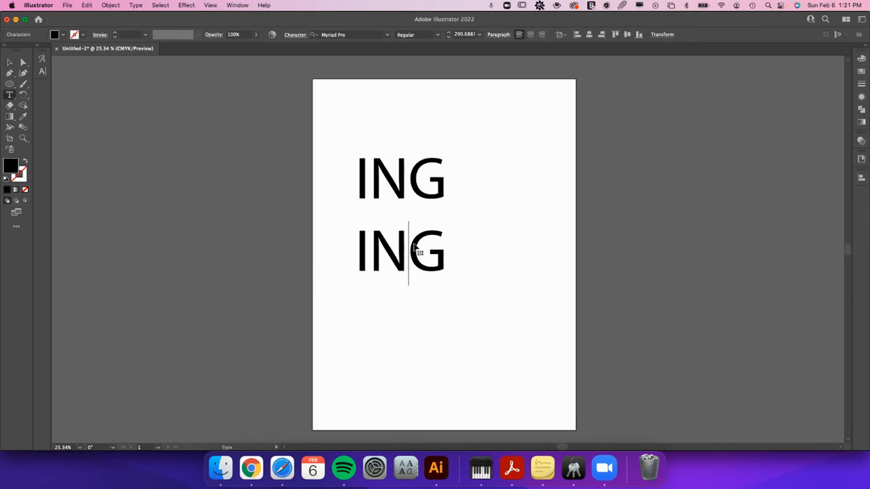
key(super+a)
text(EE)
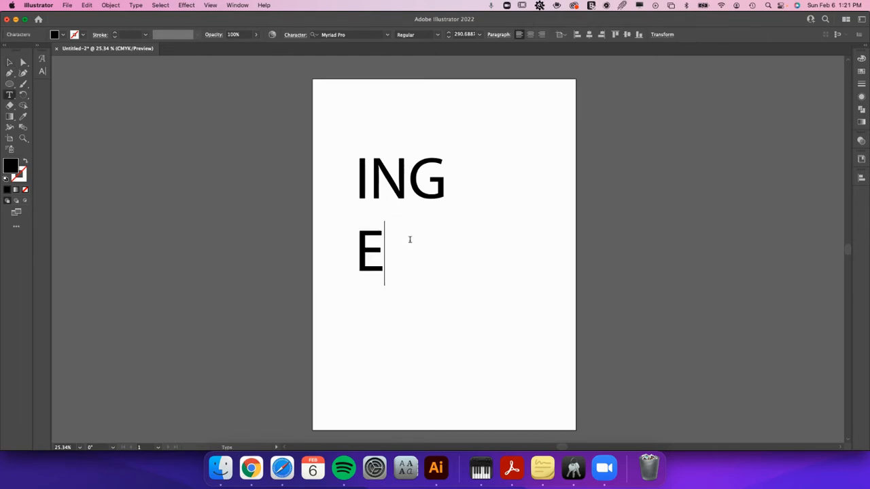
click(9, 62)
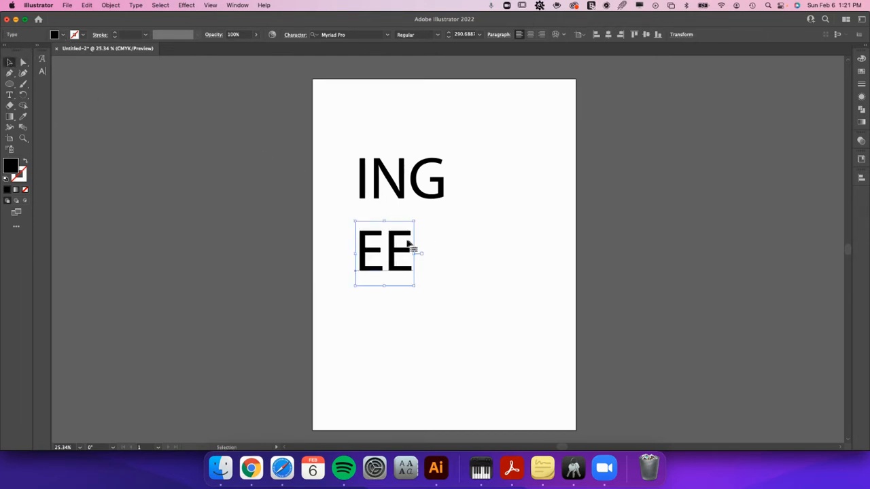
drag(393, 248, 406, 229)
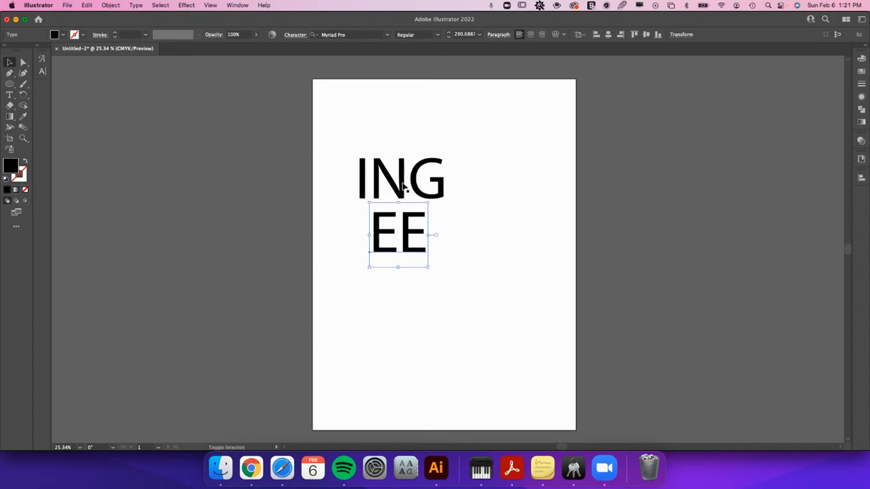
Step: Fill both the ING and EE text with a medium blue of about 71% cyan and 14% magenta
shift+click(417, 163)
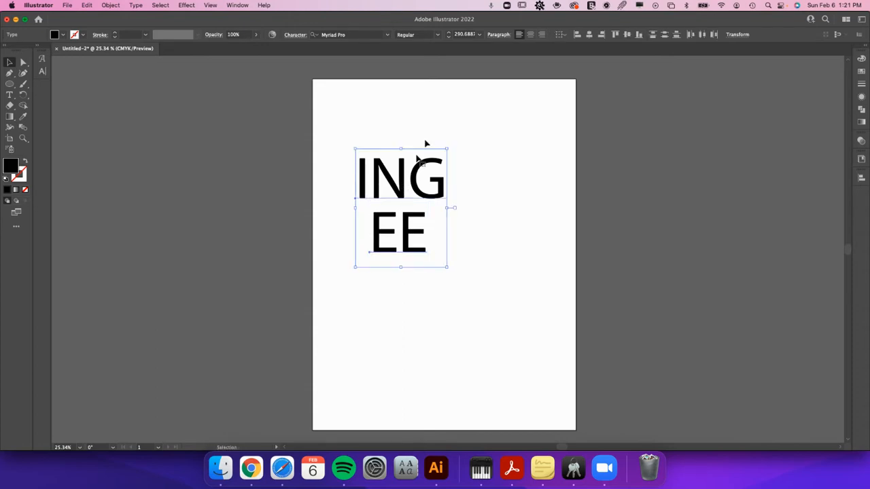
click(860, 59)
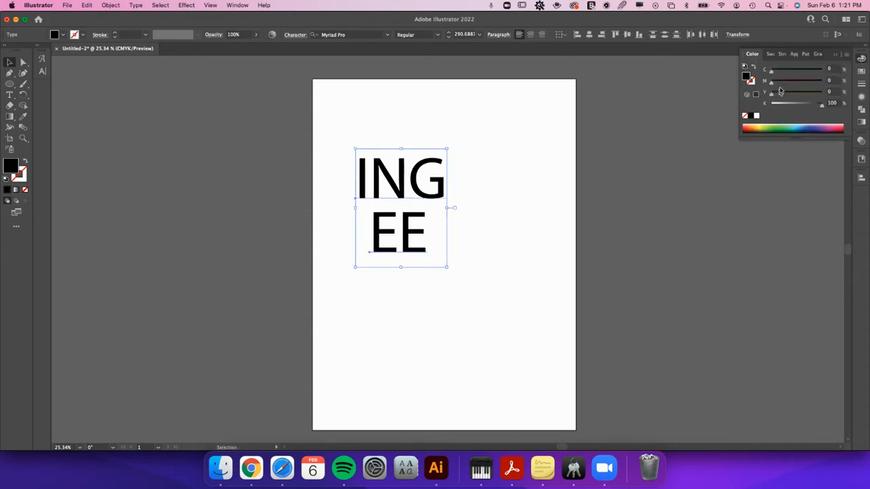
click(790, 126)
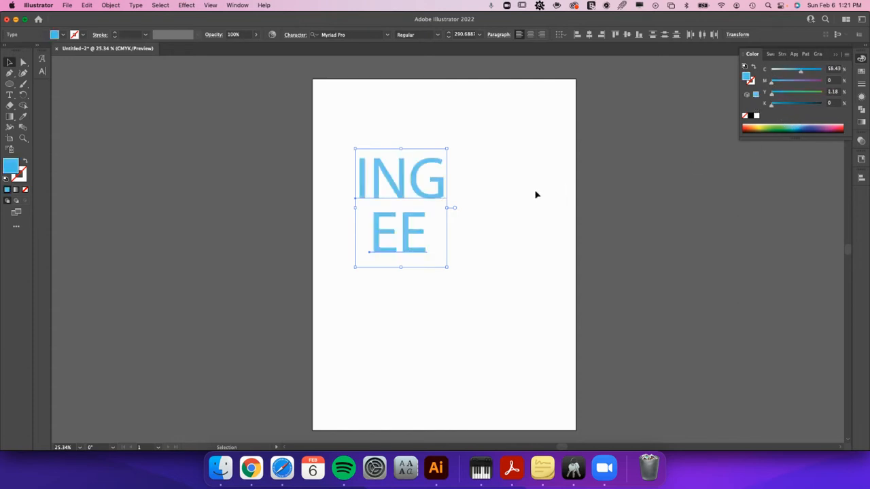
click(802, 126)
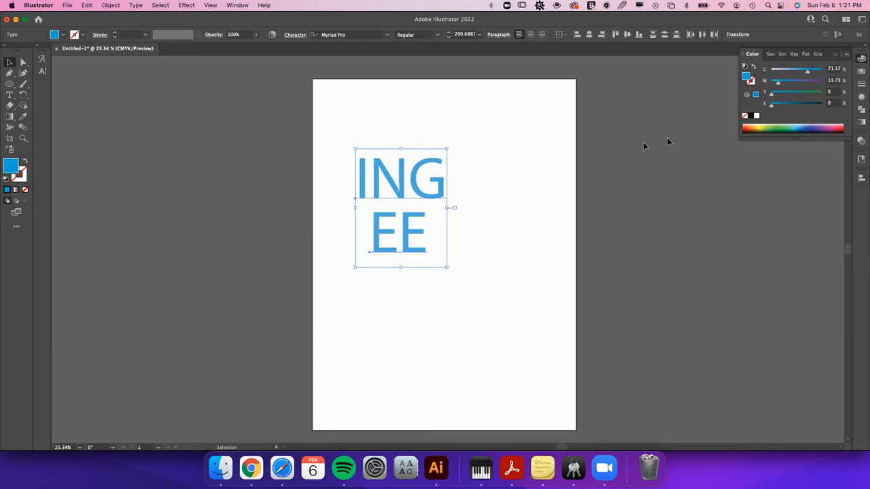
Step: Set both text objects to Calibri Bold and move them together to the artboard's horizontal centre
click(387, 35)
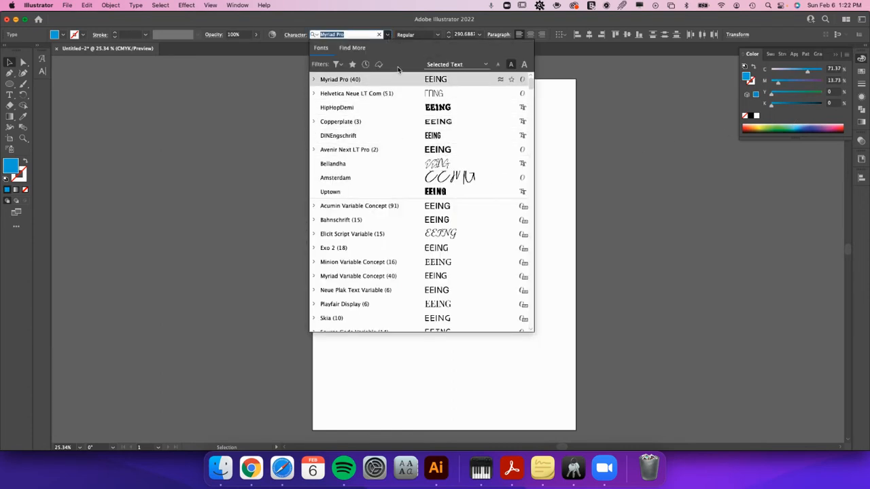
text(calibri)
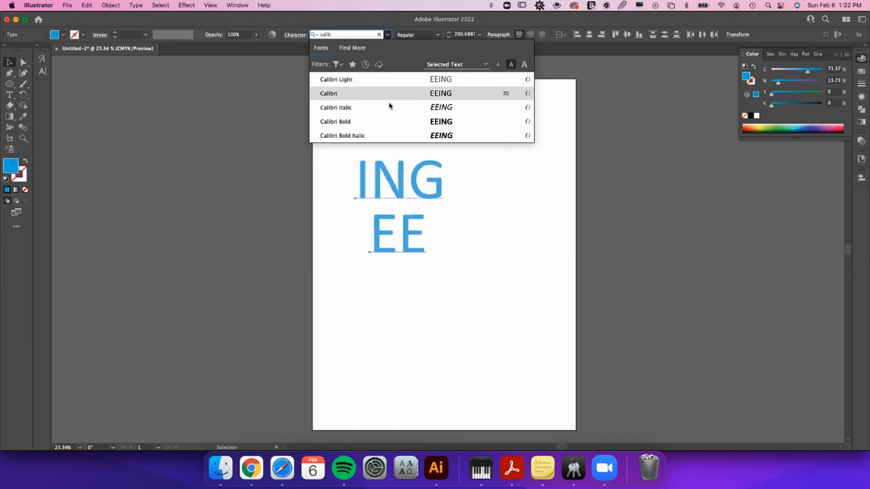
click(434, 121)
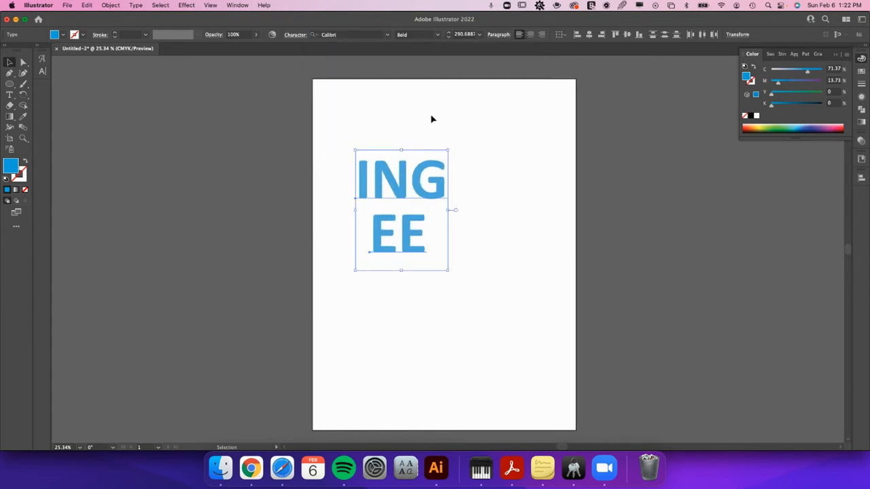
click(499, 211)
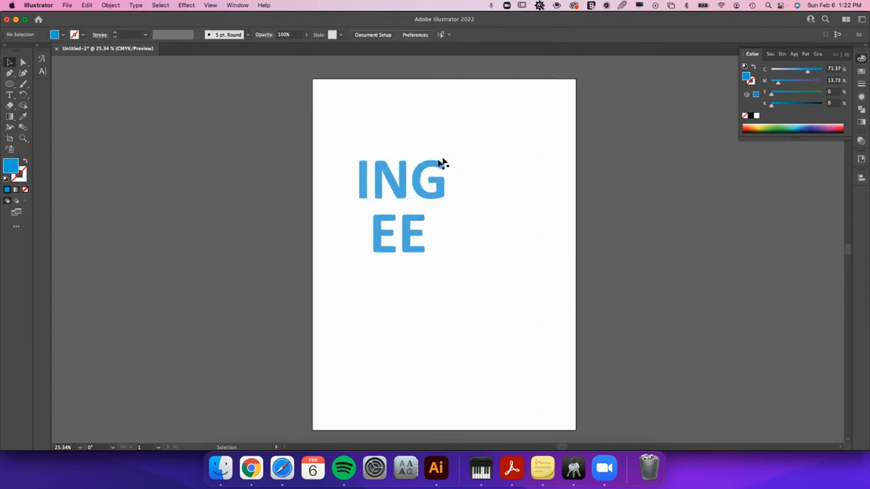
drag(473, 136, 340, 279)
drag(424, 179, 471, 188)
click(10, 84)
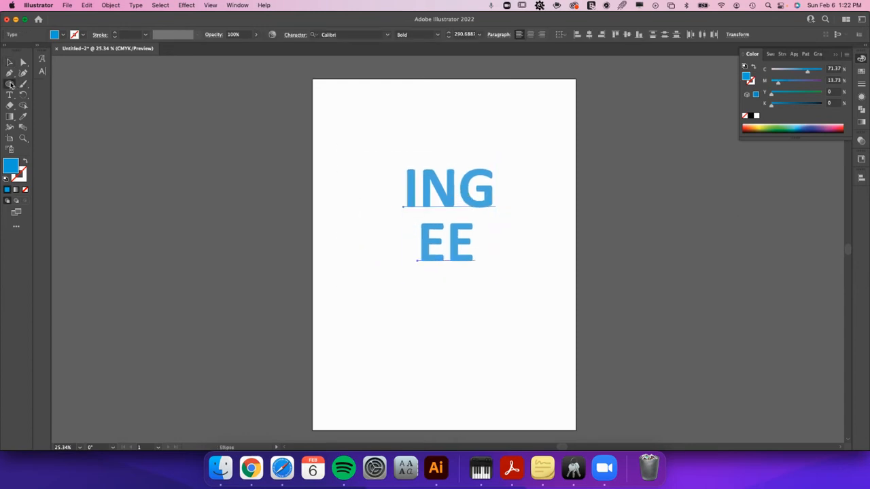
click(55, 116)
drag(350, 131, 427, 175)
key(Down)
key(Down)
key(Down)
key(Down)
key(Down)
key(Down)
key(Delete)
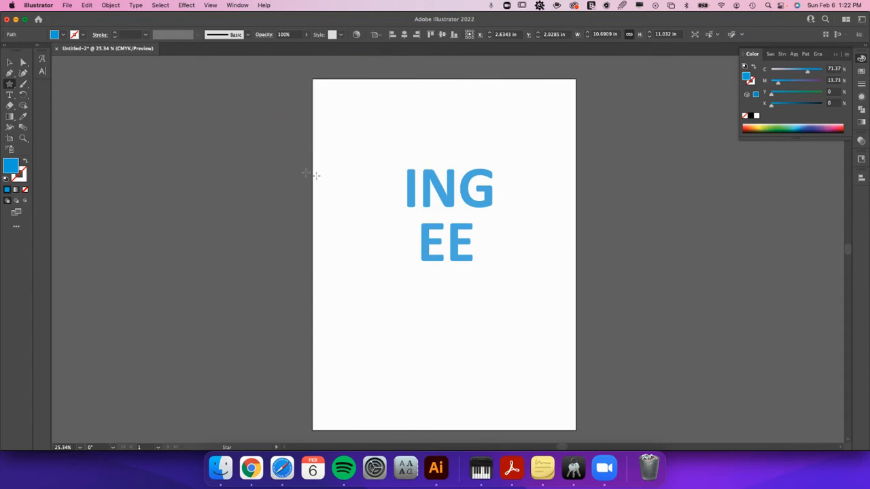
Step: Draw a triangle about 12.44 in wide and 10.77 in high over the text with the Polygon tool
drag(12, 85, 65, 107)
drag(394, 132, 462, 216)
key(v)
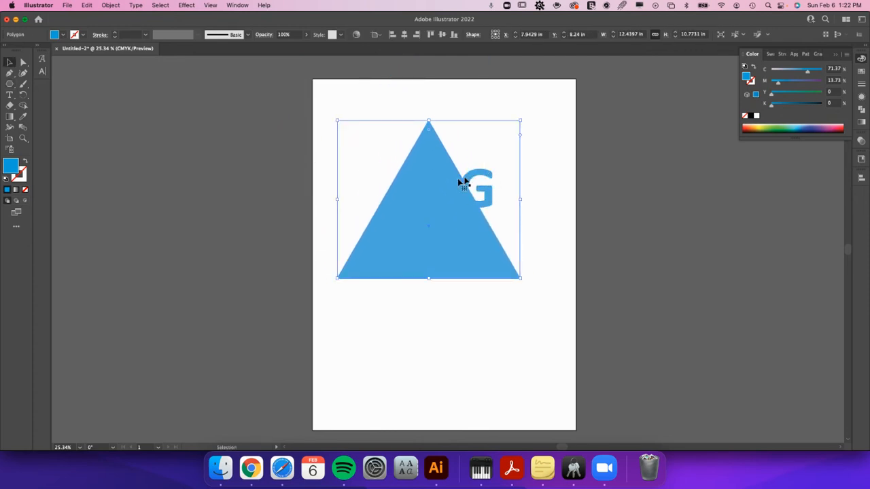
Step: Add a smaller concentric triangle about 10.71 by 9.28 in inside the first and combine both into a compound path
key(a)
key(v)
drag(521, 121, 507, 135)
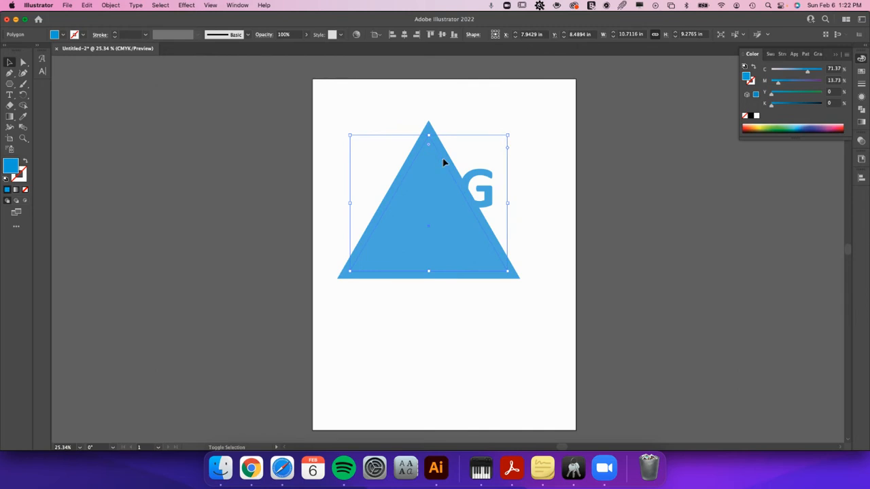
key(super+z)
key(super+z)
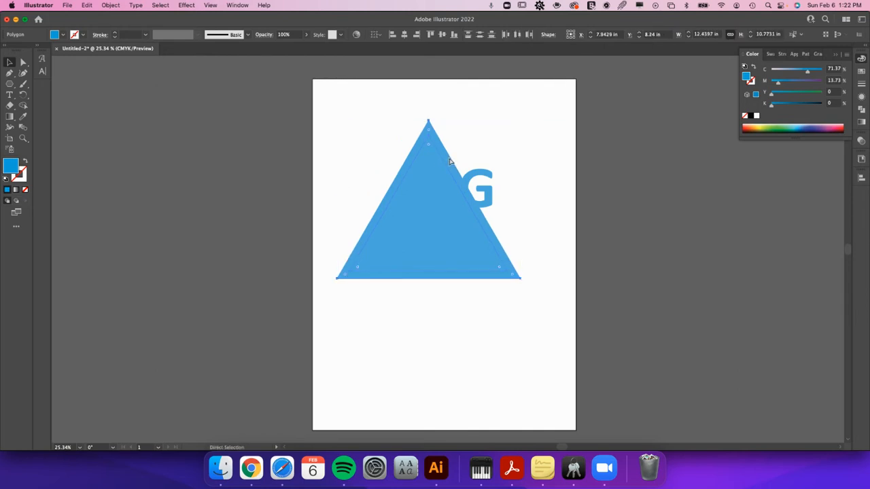
Step: Give the compound triangle no fill and a 0.25 pt stroke in the library's CutContour spot colour
click(754, 68)
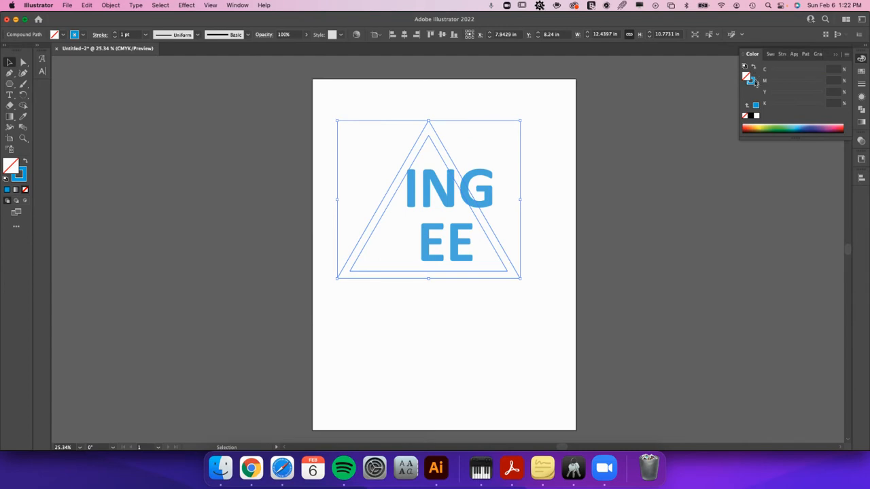
click(861, 178)
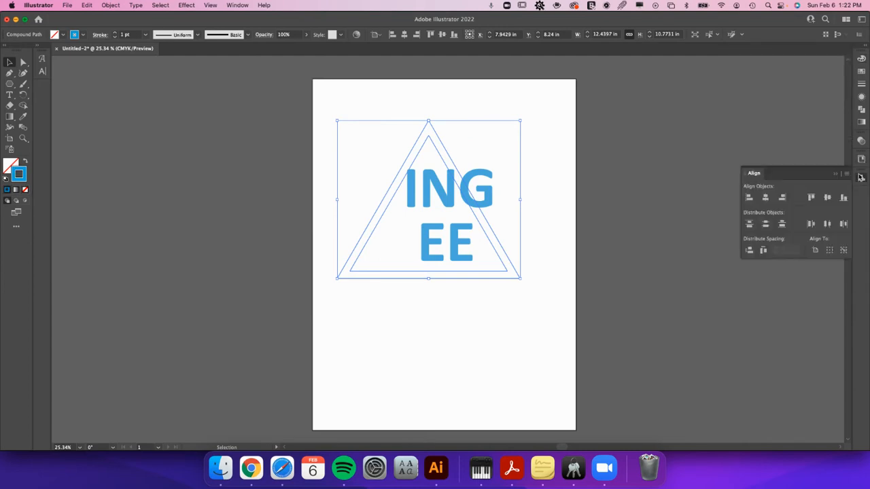
click(860, 161)
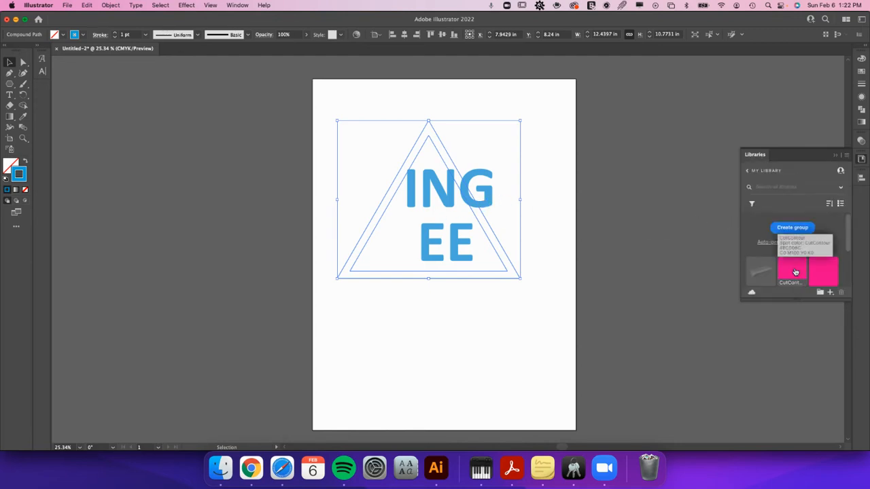
click(795, 272)
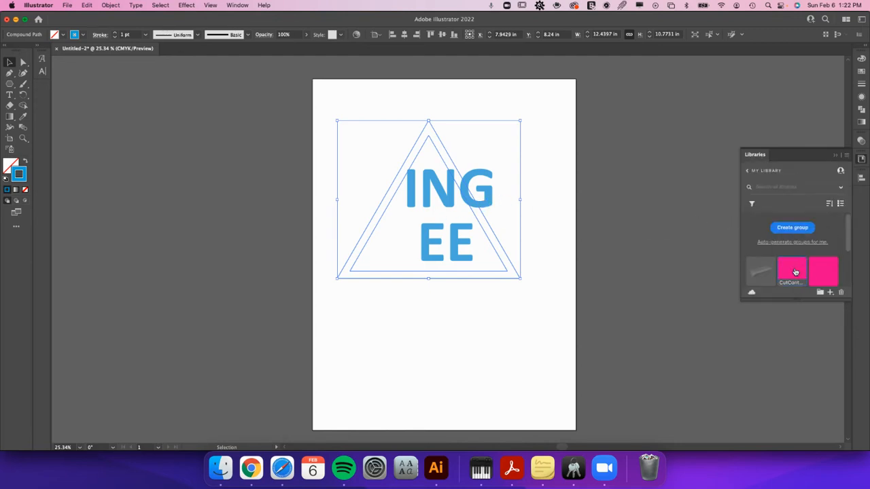
click(861, 84)
click(813, 69)
click(826, 78)
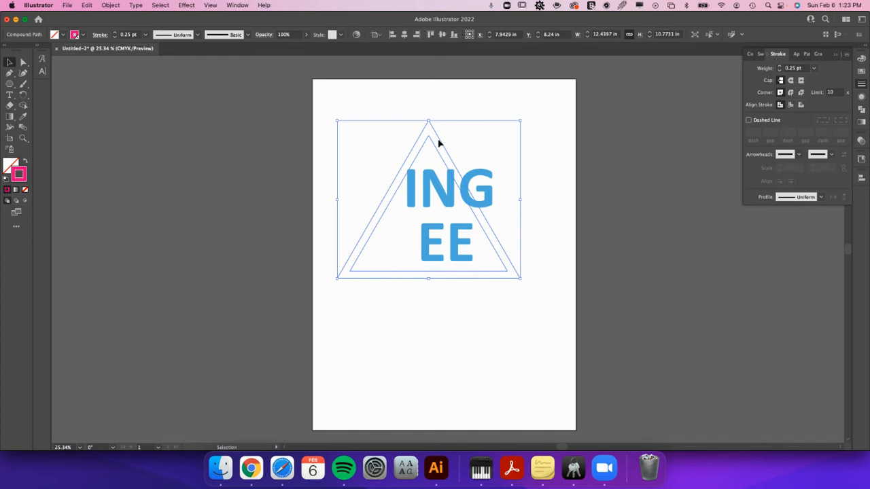
click(543, 193)
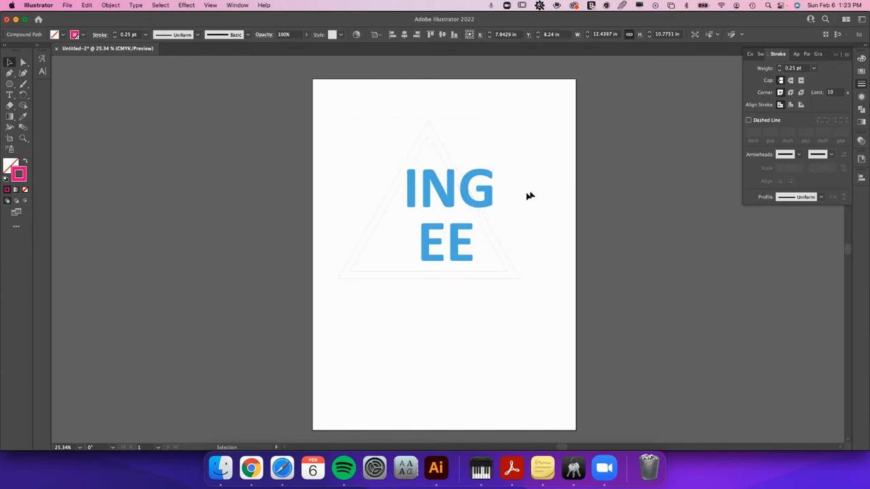
Step: Place a duplicate of the ING and EE text on the pasteboard to the left of the artboard
click(491, 197)
shift+click(456, 247)
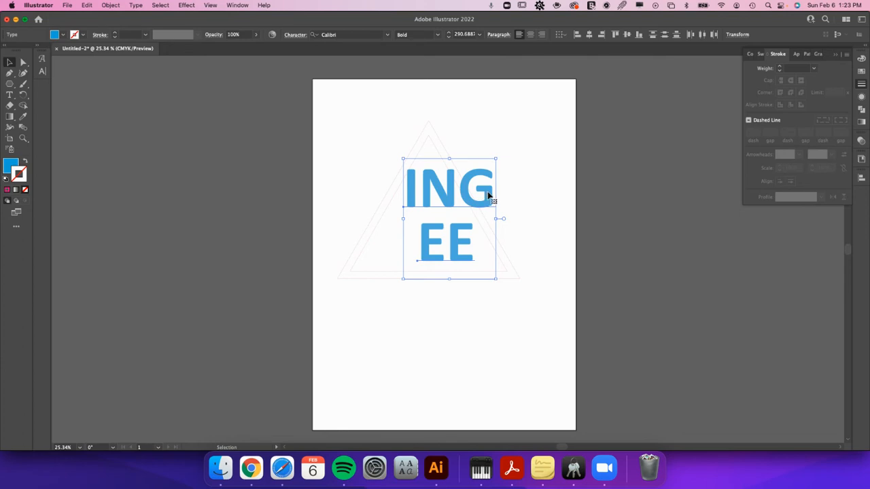
drag(488, 195, 140, 199)
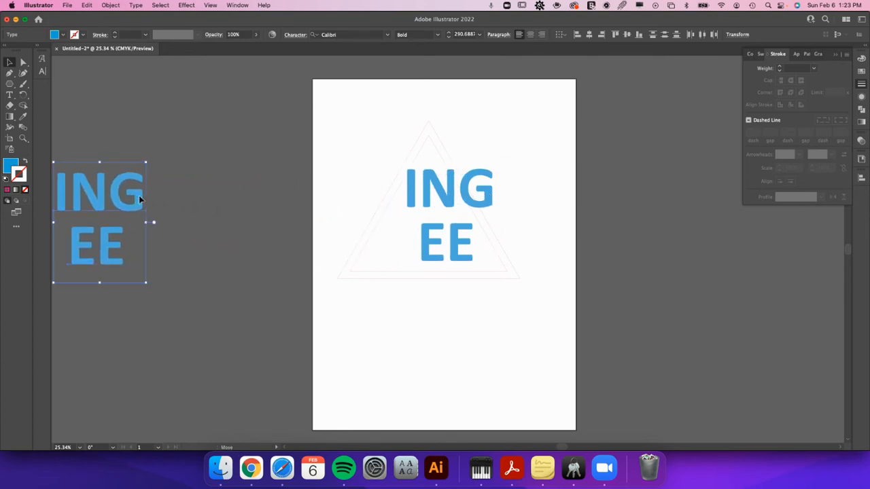
Step: Convert the original ING and EE text on the artboard to outlines
click(482, 208)
shift+click(457, 246)
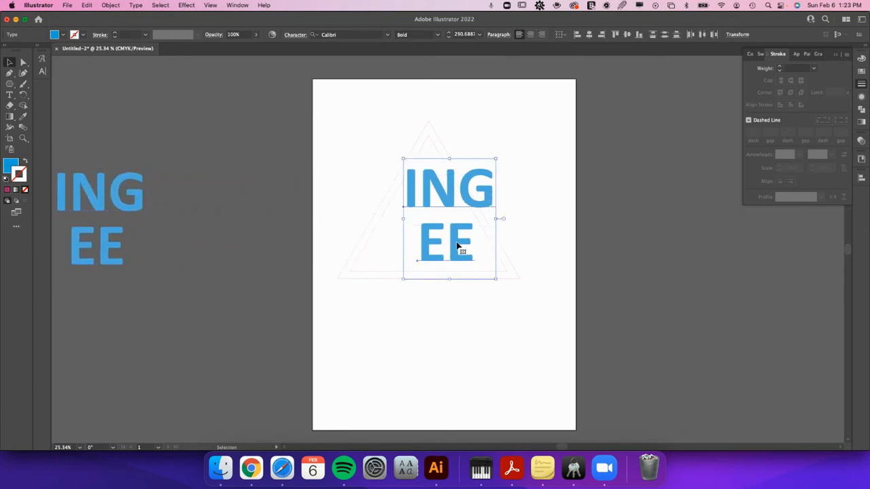
right_click(458, 246)
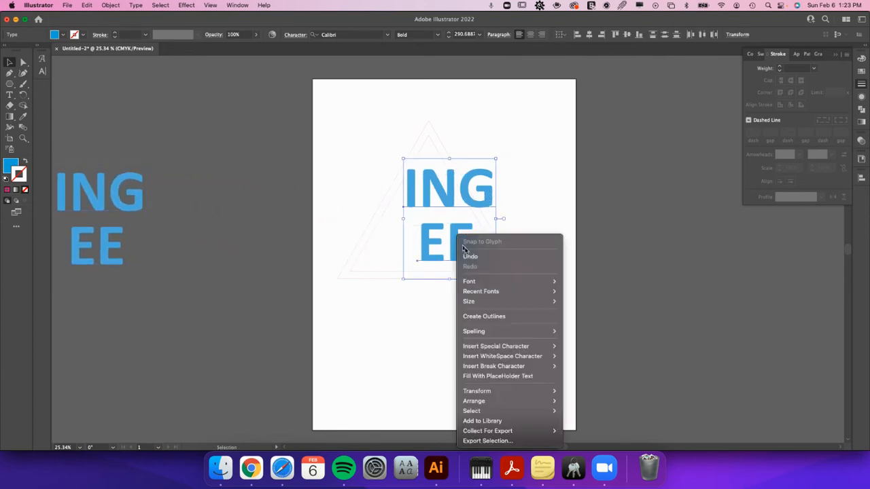
click(494, 316)
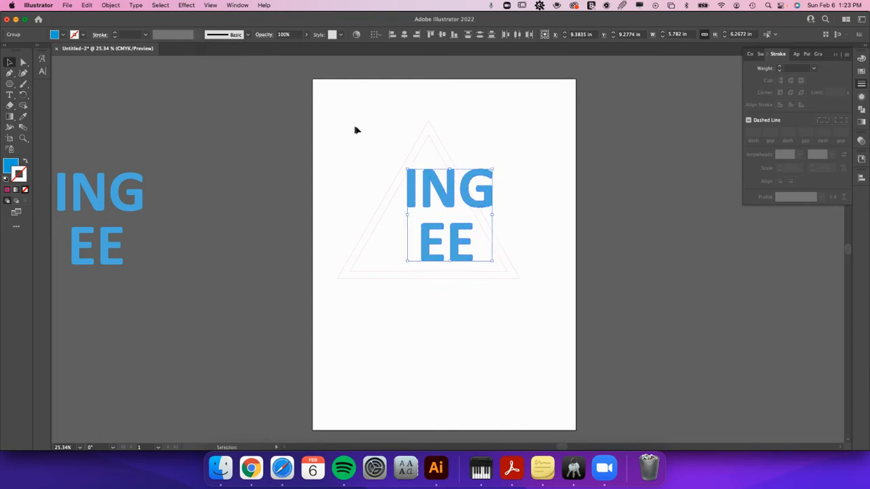
Step: Combine the outlined ING and EE letters into a single compound path
right_click(441, 195)
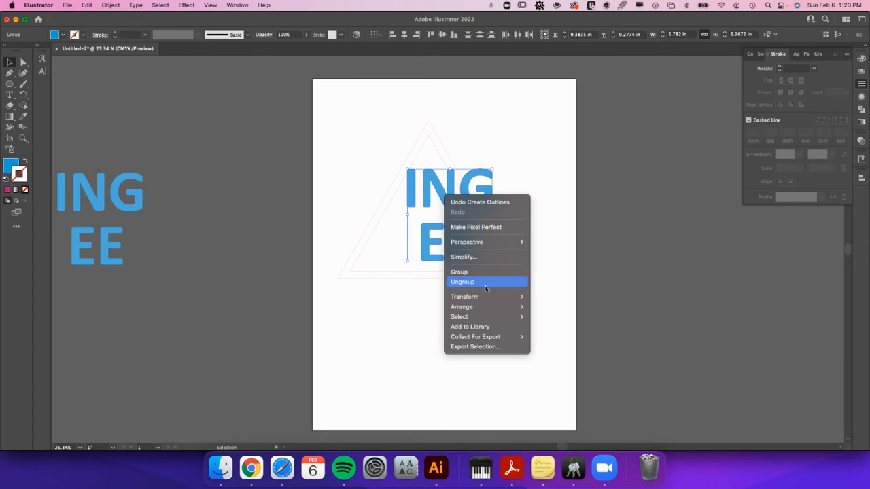
click(413, 297)
key(super+8)
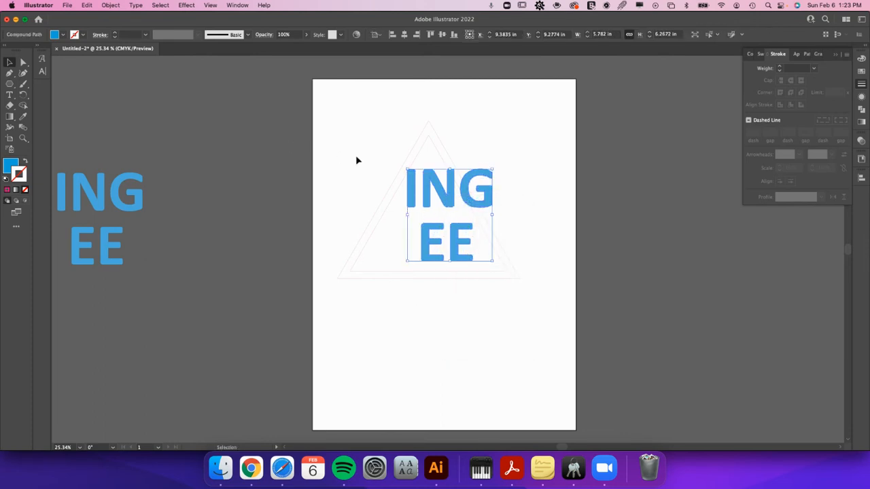
click(110, 5)
mouse_move(157, 348)
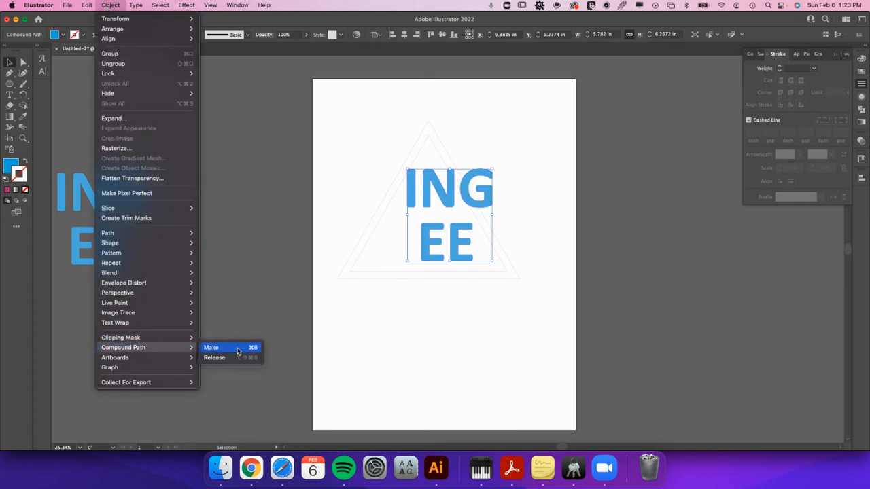
click(458, 233)
Step: Offset the compound ING and EE lettering path outward by 0.2589 in with miter joins
click(111, 5)
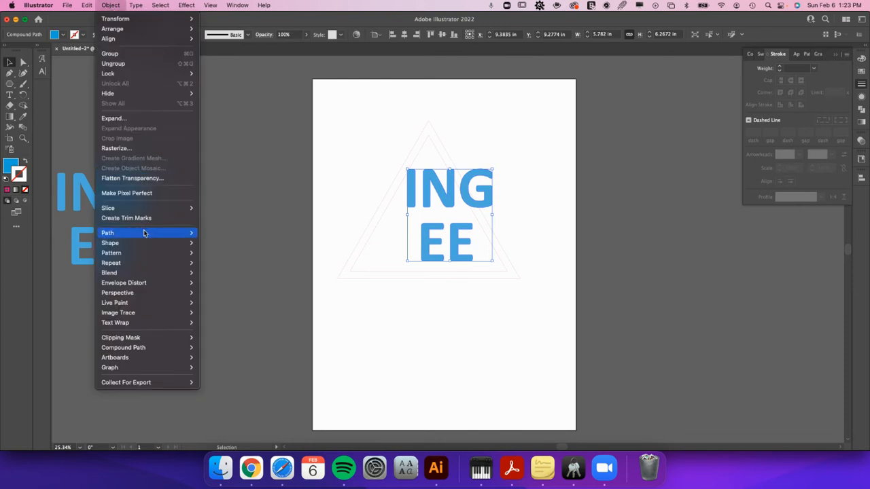
mouse_move(144, 233)
click(252, 266)
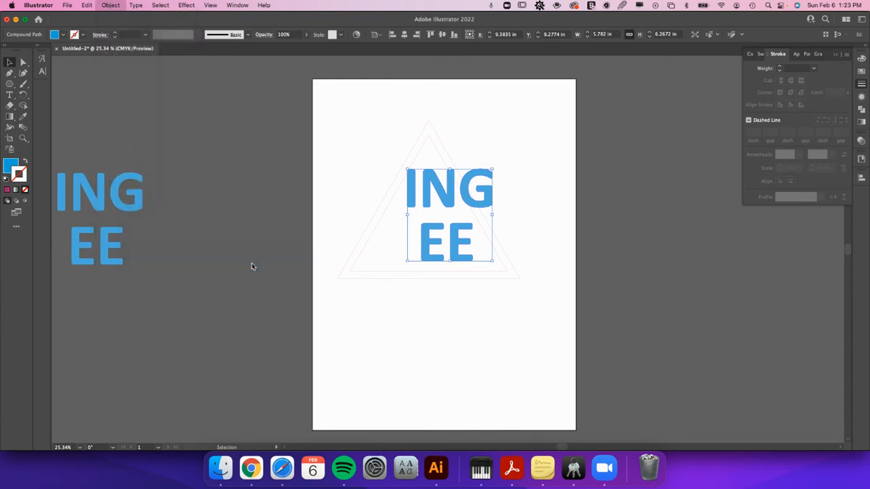
click(255, 205)
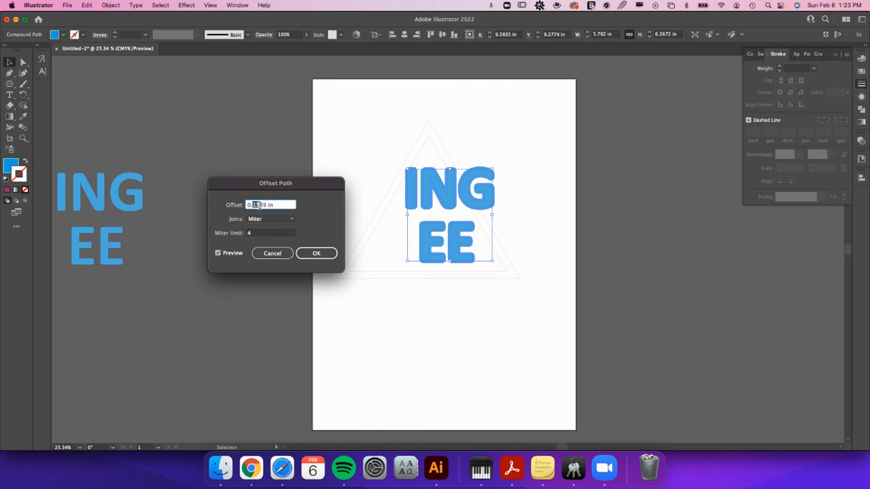
key(Tab)
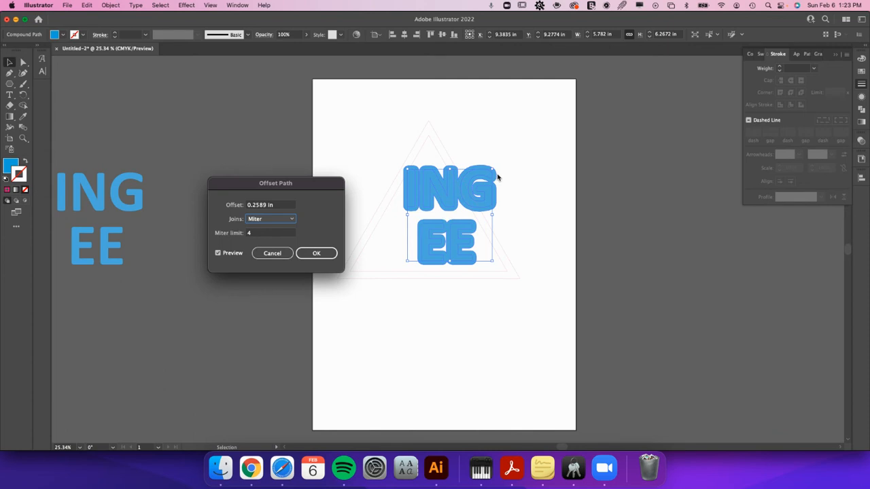
click(316, 253)
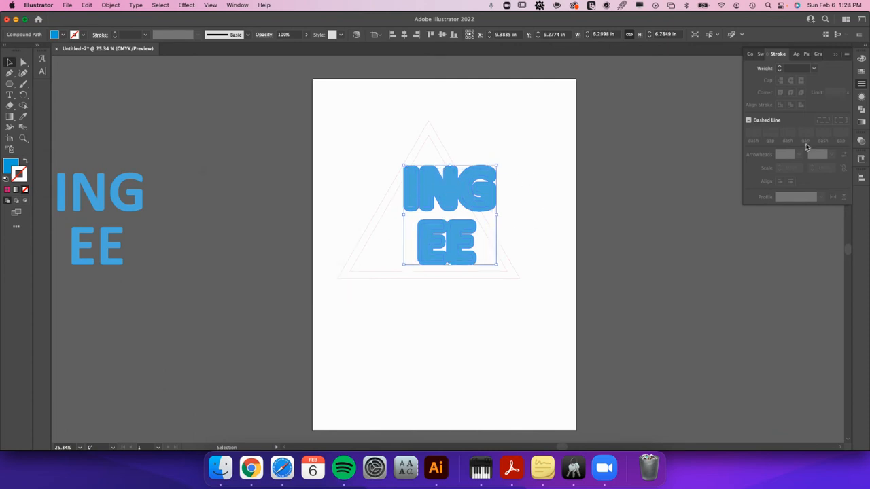
Step: Unite the overlapping parts of the offset outline around ING and EE with Pathfinder
key(z)
drag(423, 183, 594, 235)
drag(711, 283, 569, 225)
drag(463, 197, 527, 200)
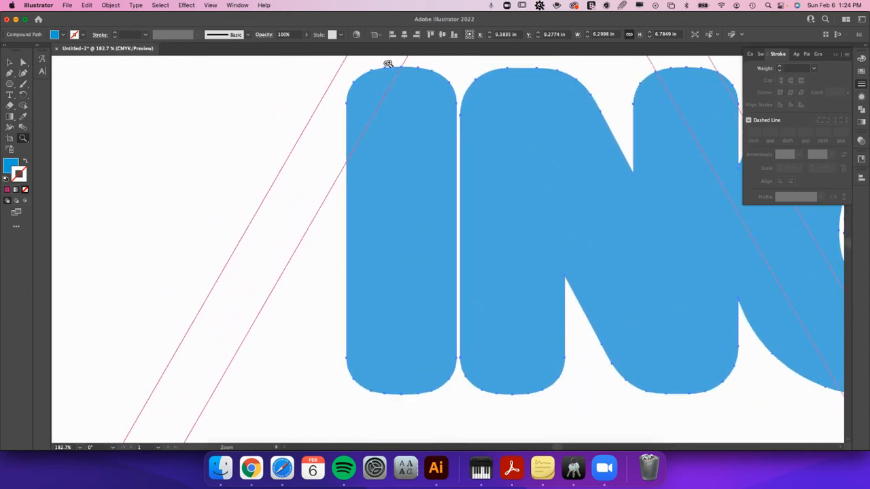
key(v)
key(super+minus)
key(super+minus)
key(super+minus)
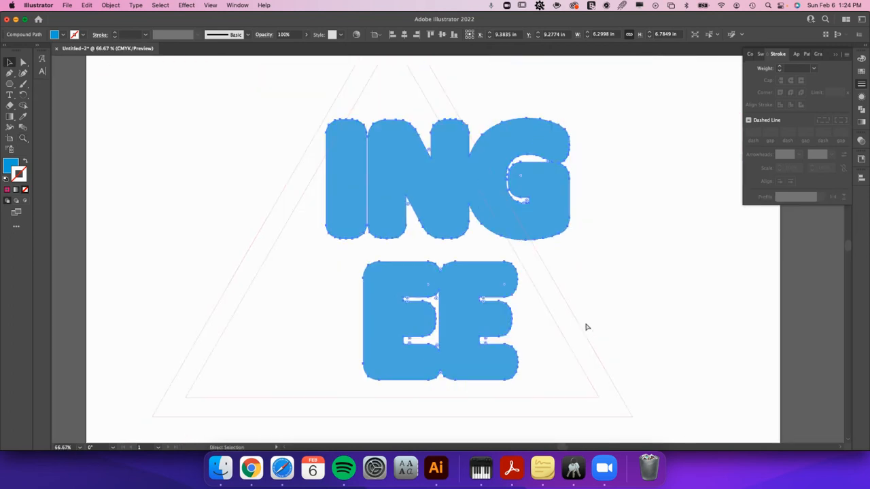
click(862, 109)
key(super+g)
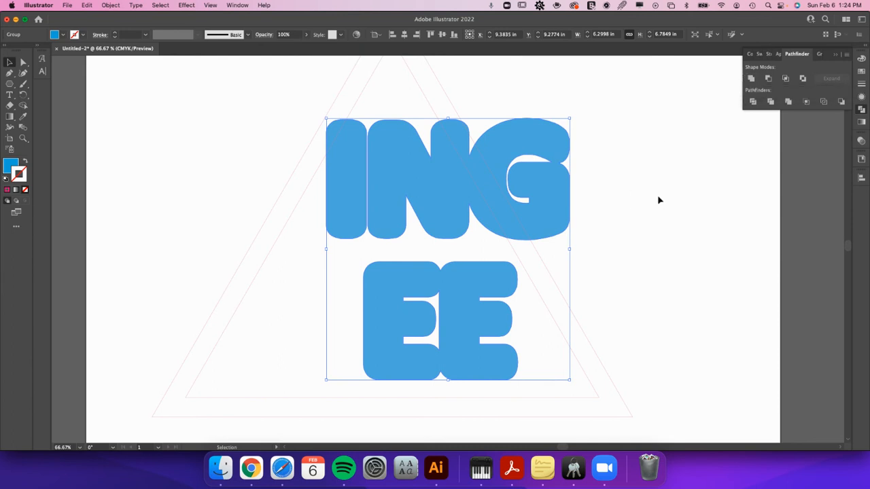
Step: Copy the triangle's no-fill, 0.25 pt CutContour stroke appearance onto the offset lettering outline with the Eyedropper
click(24, 118)
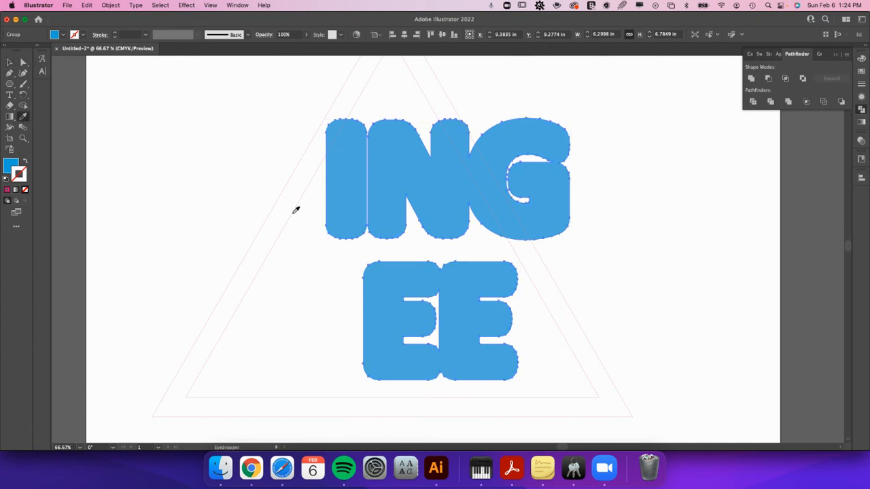
click(294, 212)
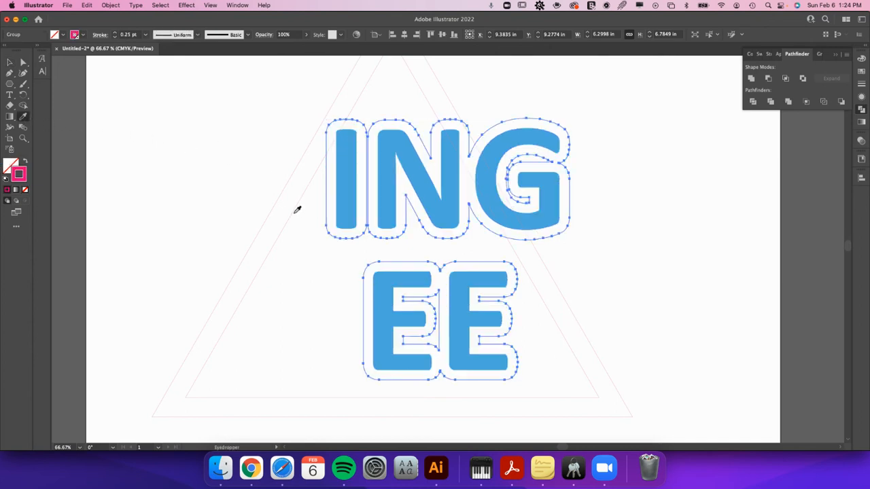
key(v)
click(655, 236)
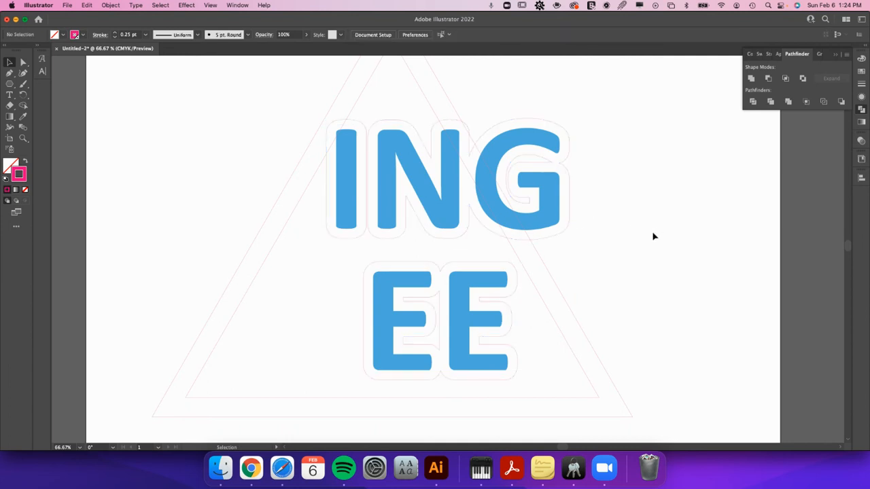
Step: Unite the hollow triangle and the offset lettering outline into one continuous cut contour
drag(637, 241, 652, 289)
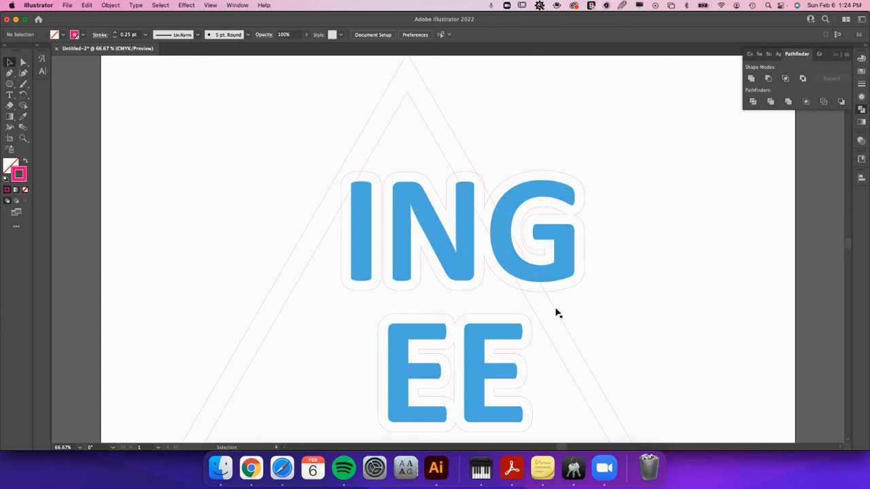
mouse_move(462, 172)
mouse_down()
mouse_move(462, 157)
mouse_move(472, 175)
mouse_up()
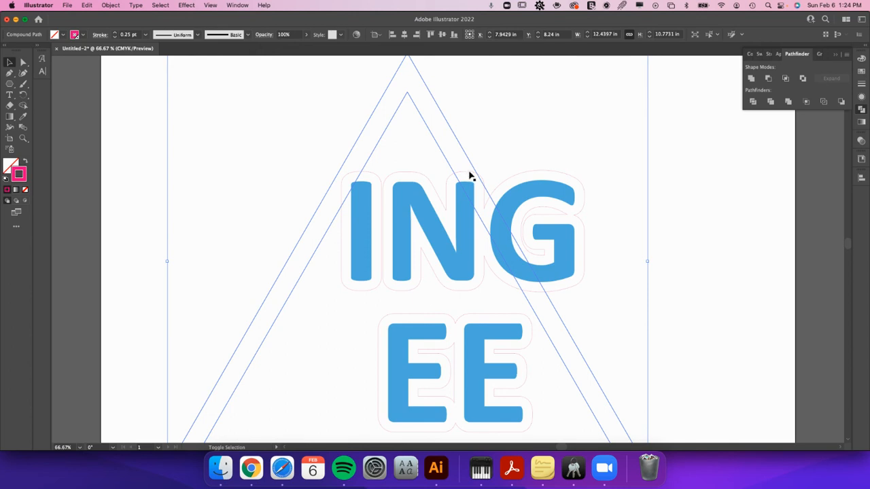
shift+click(469, 176)
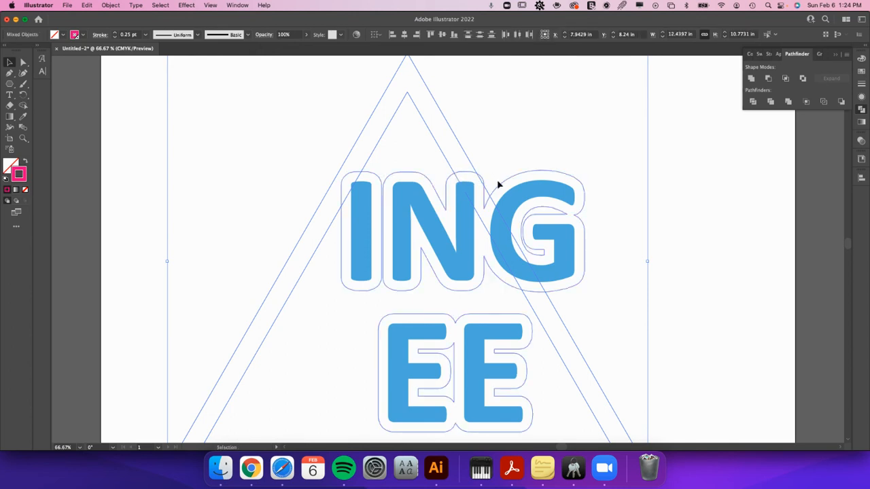
click(750, 78)
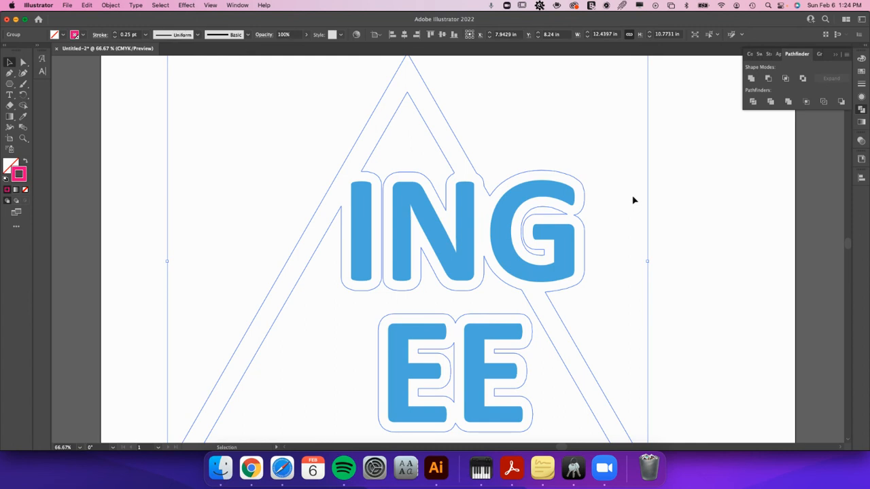
click(671, 216)
Step: Move the lettering and merged cut contour onto the pasteboard right of the artboard and examine the joined contour around the I
key(a)
key(super+minus)
key(super+minus)
key(super+minus)
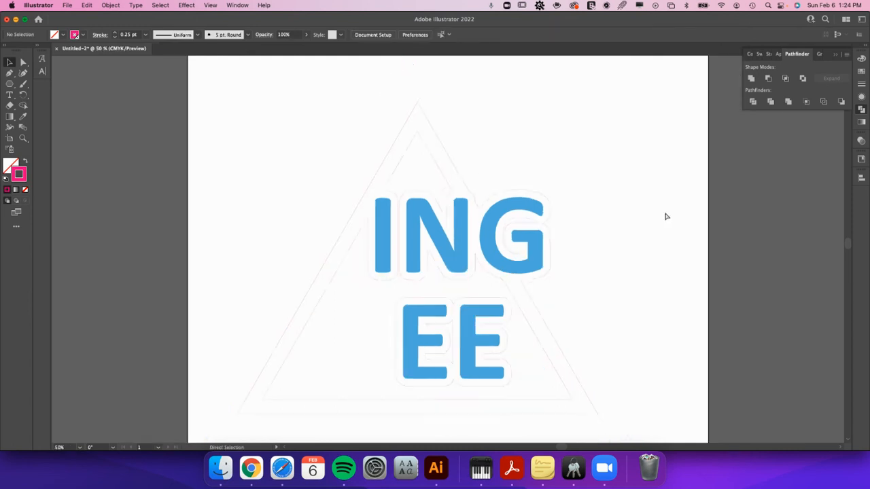
key(v)
drag(315, 361, 668, 245)
key(z)
drag(631, 184, 790, 378)
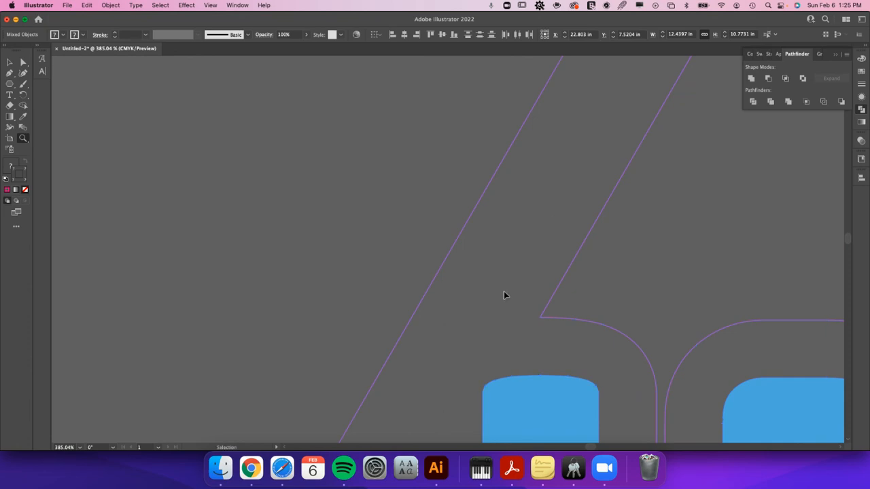
Step: Move the lettering and merged cut contour back onto the upper part of the artboard
key(super+minus)
key(super+minus)
key(super+minus)
key(super+minus)
key(super+minus)
key(super+minus)
key(super+minus)
key(v)
scroll(495, 325, left, 5)
drag(675, 236, 403, 221)
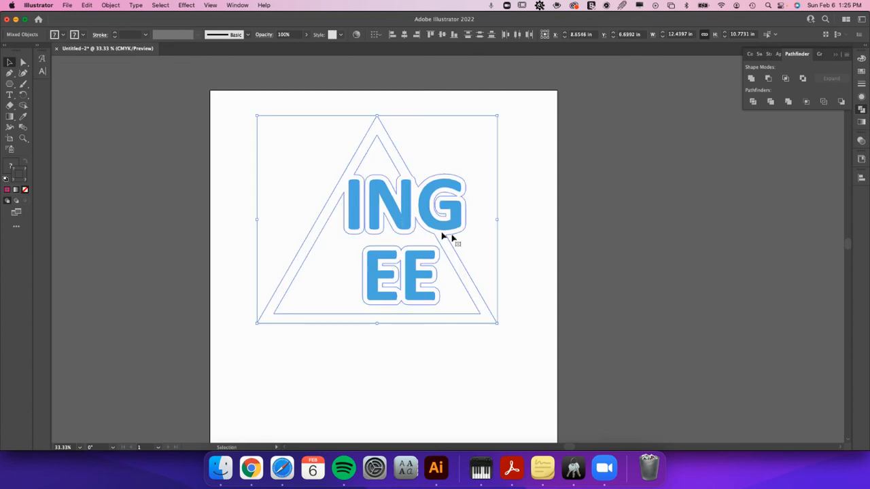
click(519, 273)
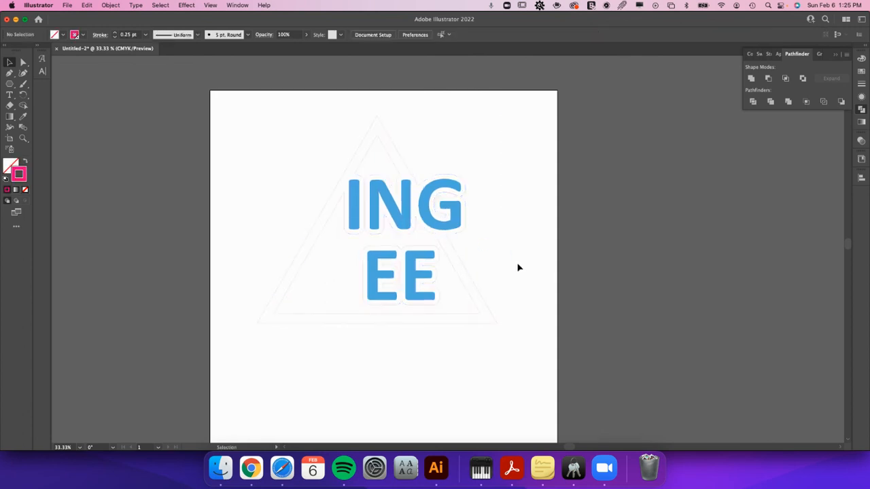